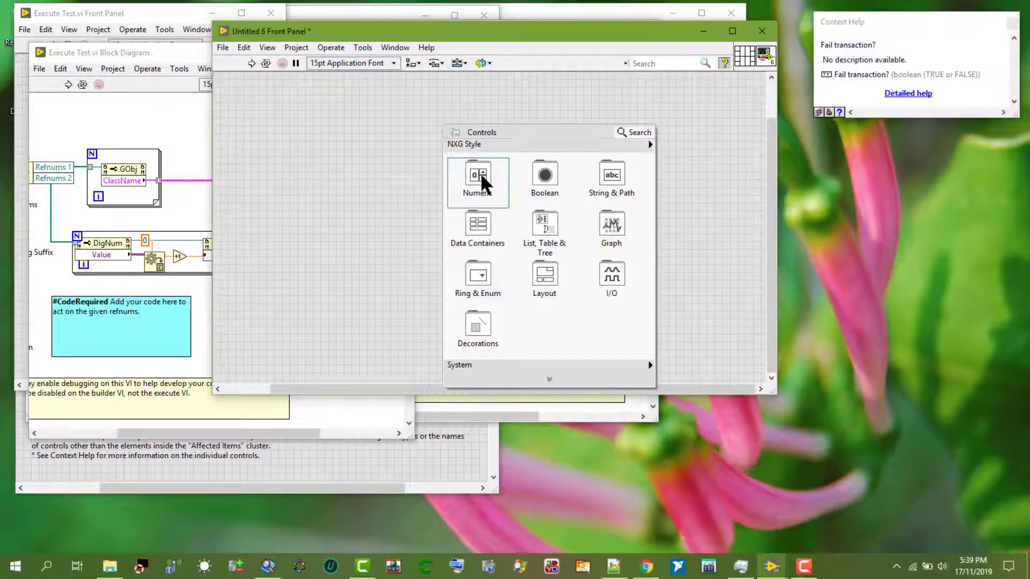
- Place an NXG-style Numeric control on the Untitled 6 front panel
{"action": "mouse_move", "coordinate": [485, 185]}
{"action": "left_click", "coordinate": [536, 217]}
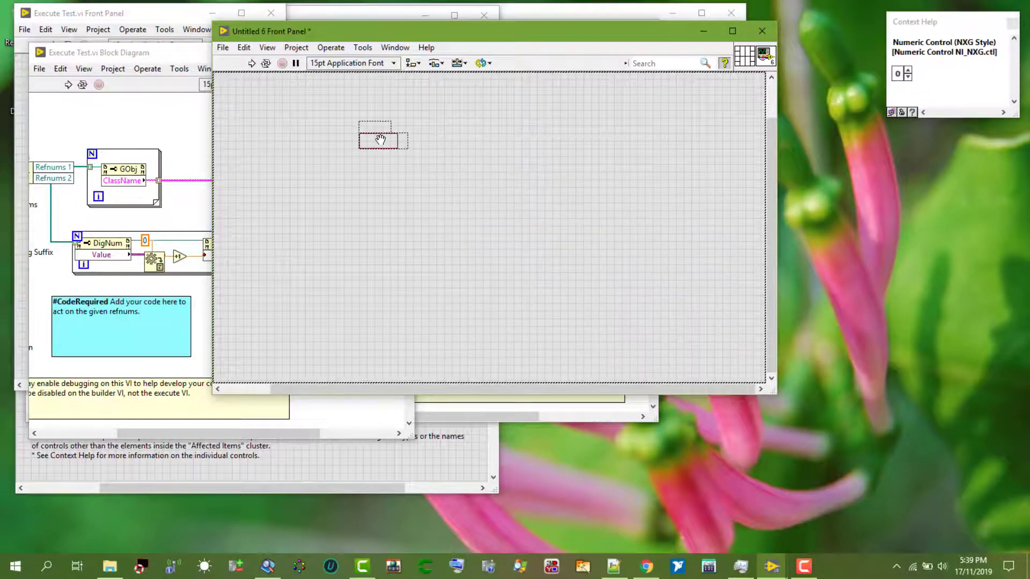
{"action": "left_click", "coordinate": [381, 140]}
- Add an NXG-style Text Button labelled Button beside Numeric and show Context Help
{"action": "right_click", "coordinate": [457, 138]}
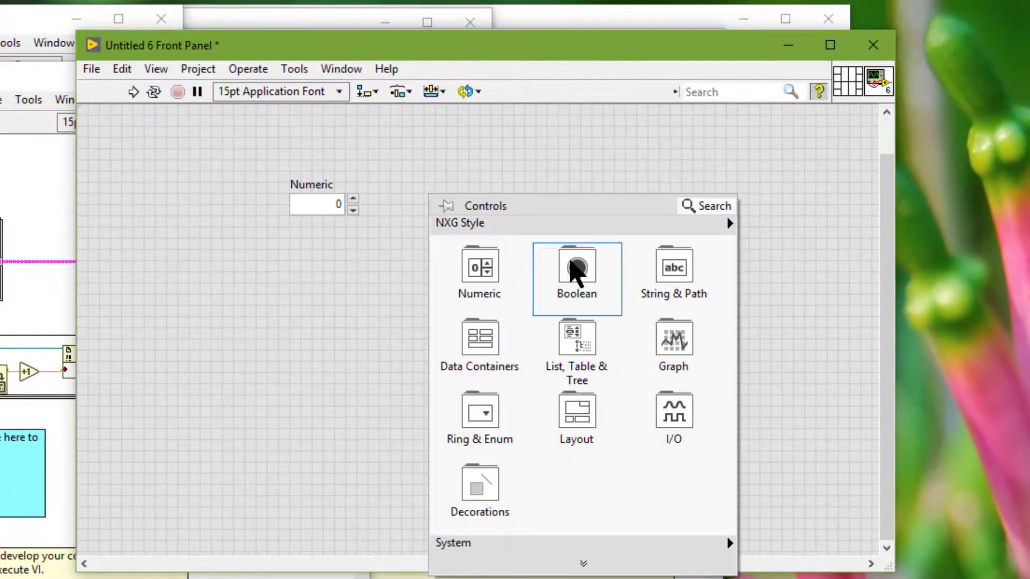
{"action": "mouse_move", "coordinate": [577, 270]}
{"action": "left_click", "coordinate": [676, 325]}
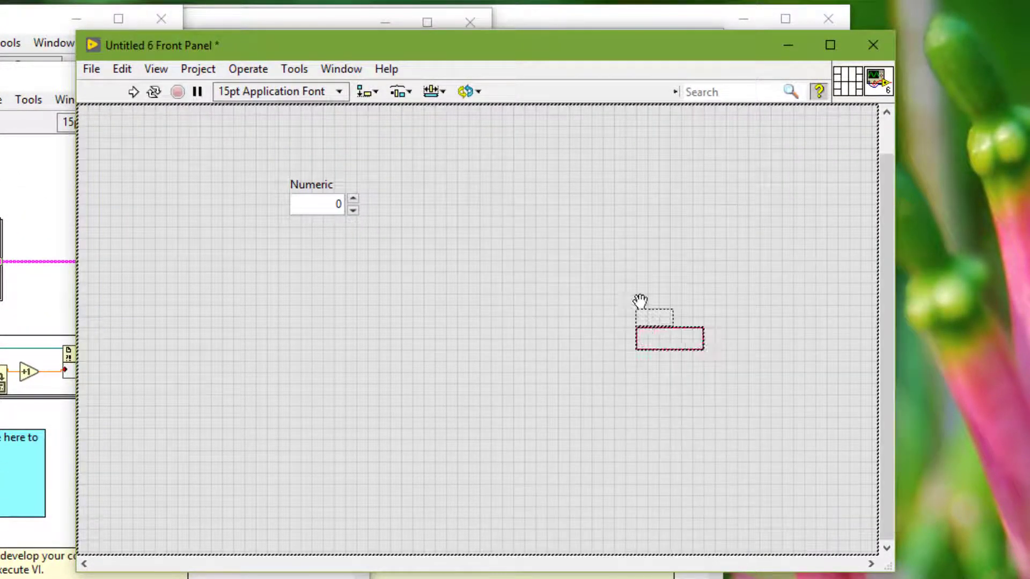
{"action": "left_click", "coordinate": [483, 213]}
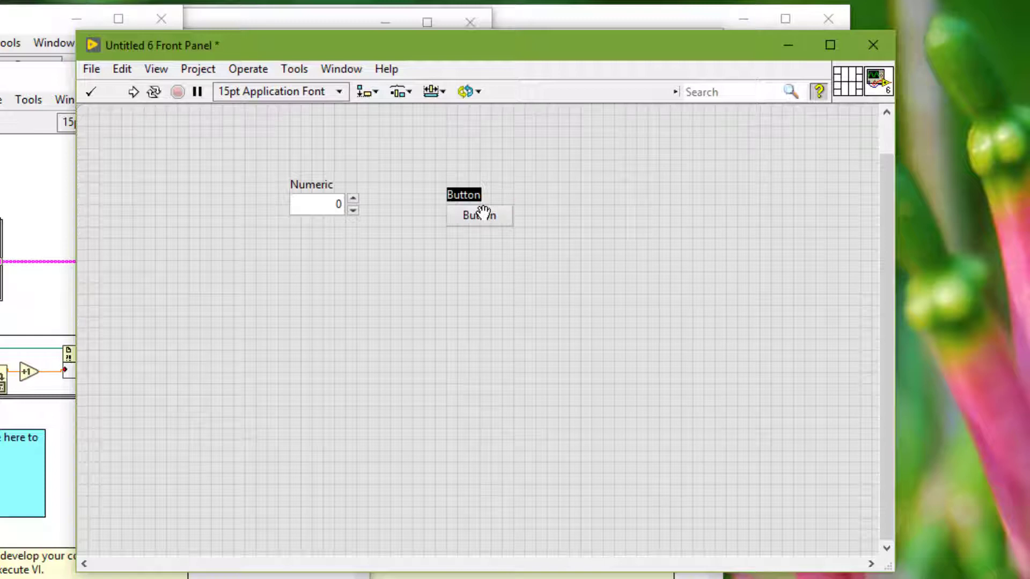
{"action": "key", "text": "ctrl+h"}
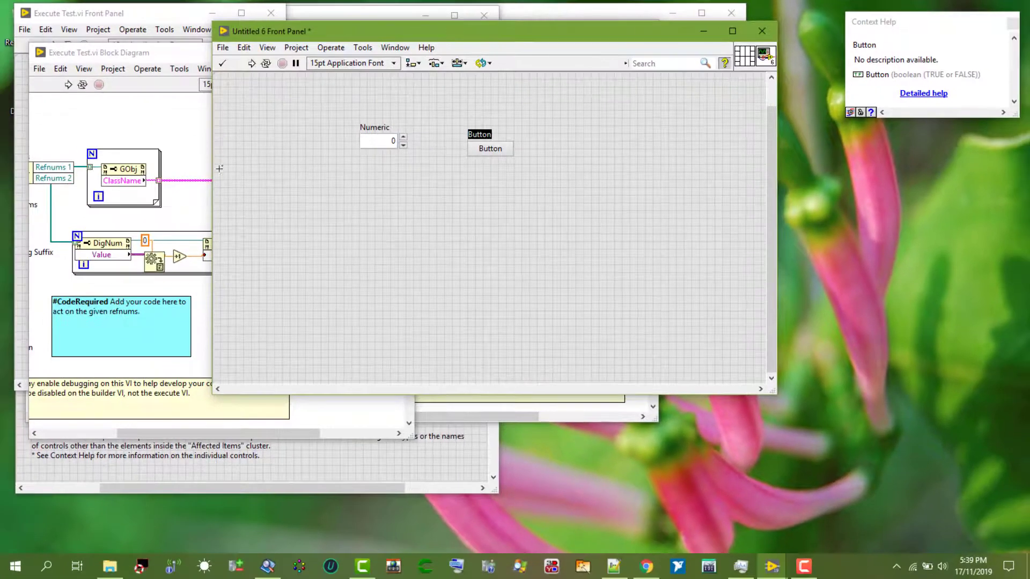
- Open the Test.ctl type definition from the LLB Manager
{"action": "left_click", "coordinate": [785, 571]}
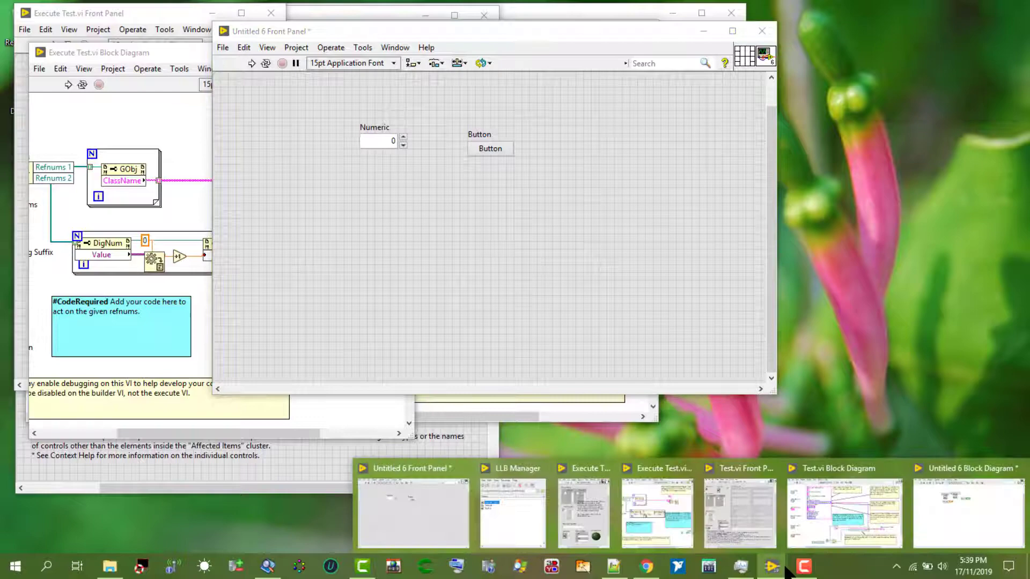
{"action": "mouse_move", "coordinate": [581, 523]}
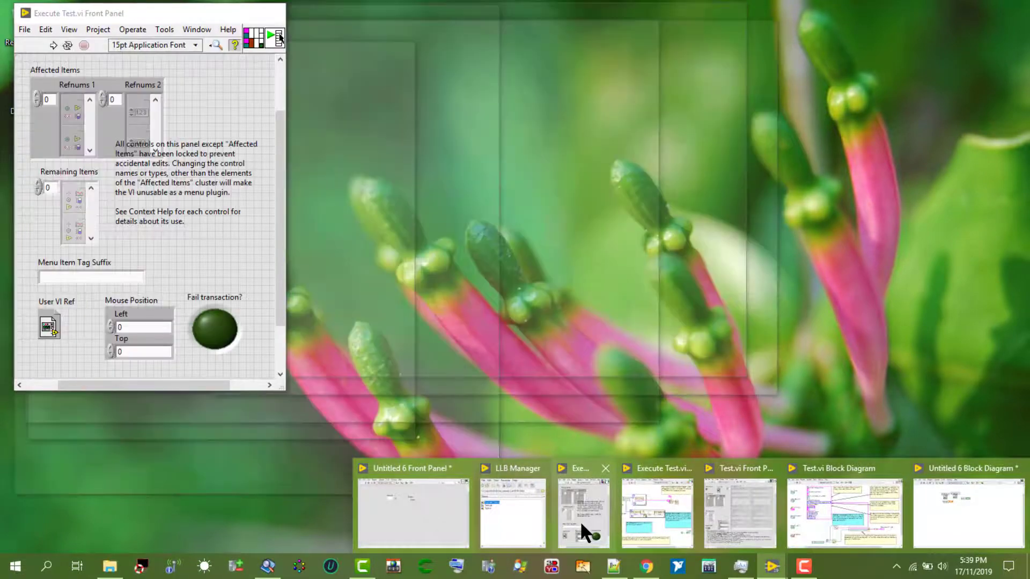
{"action": "left_click", "coordinate": [512, 516]}
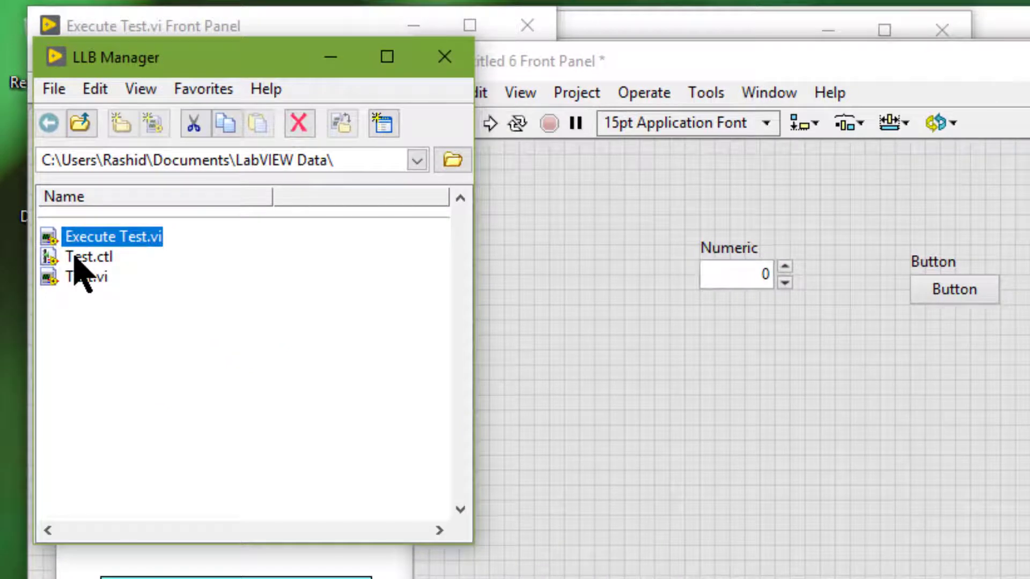
{"action": "left_click", "coordinate": [40, 139]}
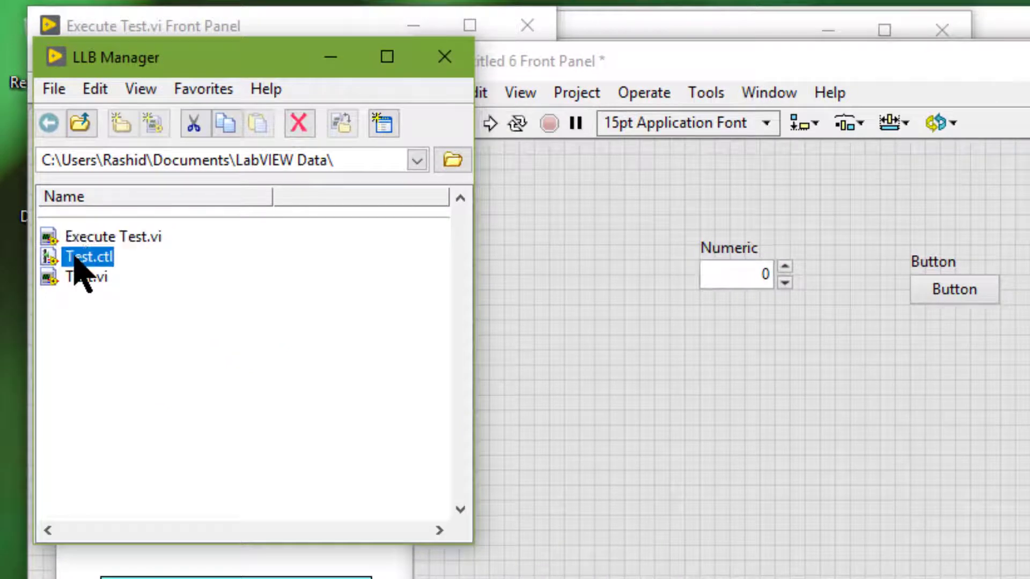
{"action": "double_click", "coordinate": [81, 257]}
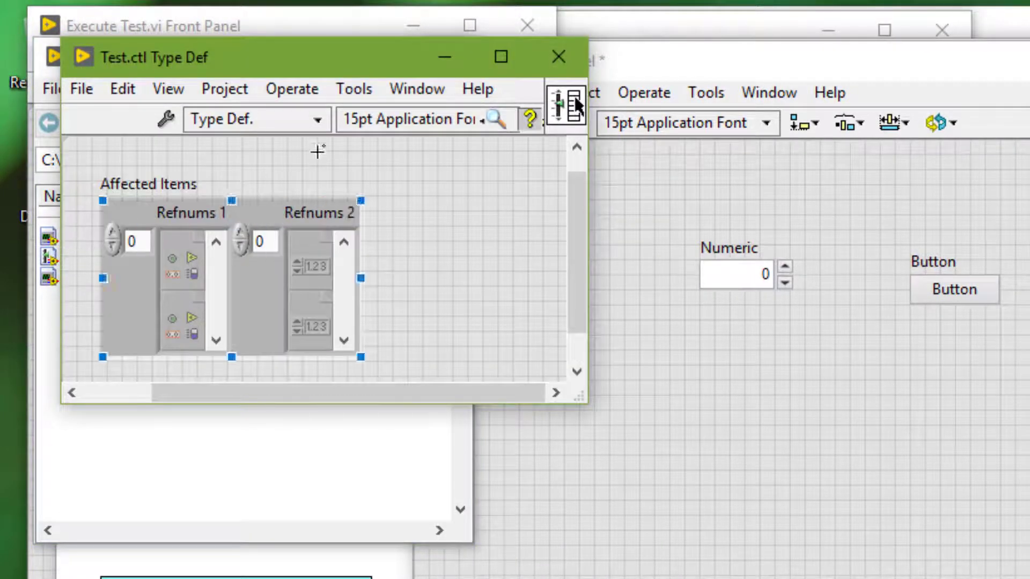
- Select the first Refnums 1 and Refnums 2 elements, then bring Untitled 6 forward
{"action": "left_click", "coordinate": [317, 152]}
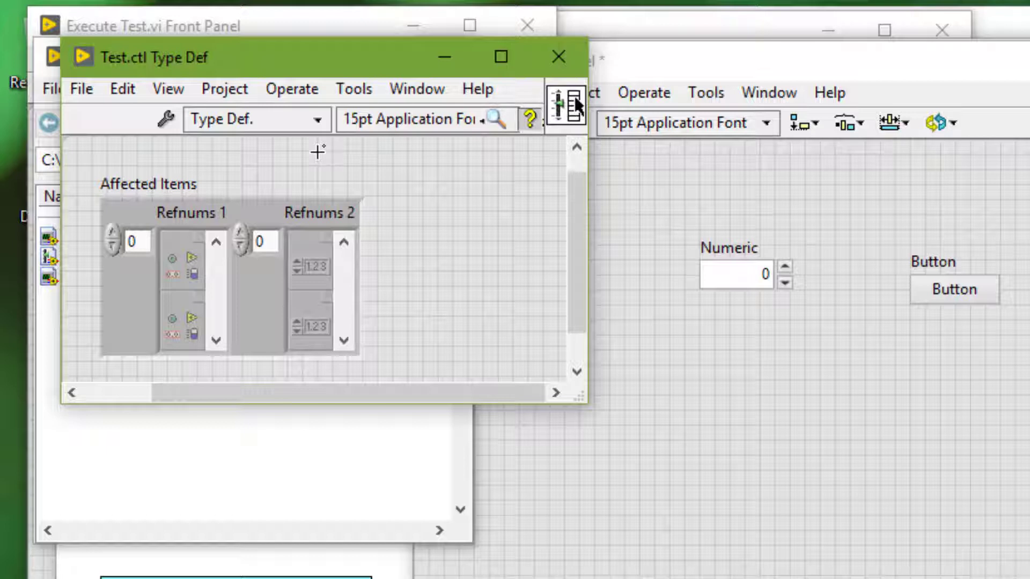
{"action": "left_click", "coordinate": [191, 269]}
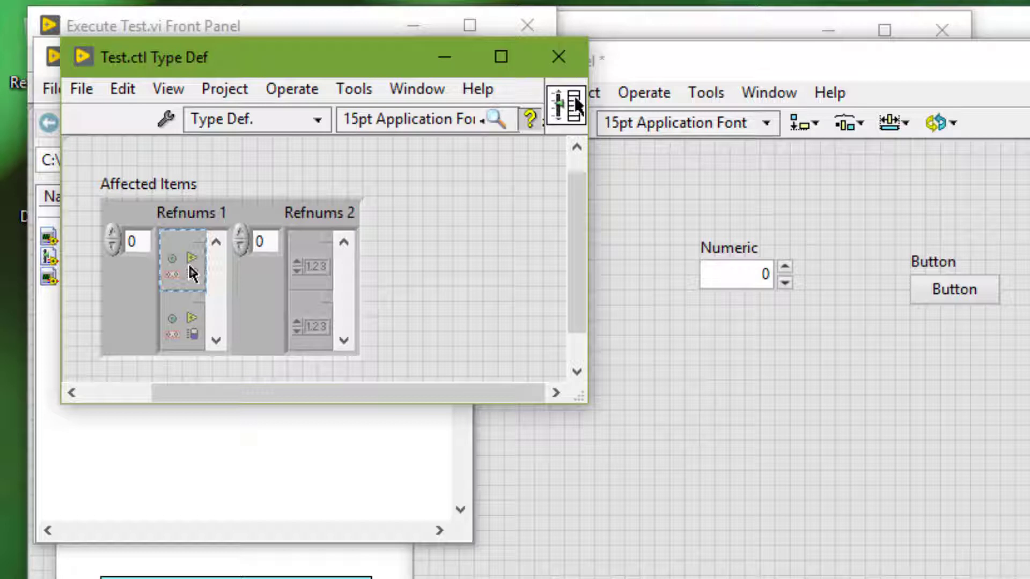
{"action": "left_click", "coordinate": [301, 264]}
{"action": "left_click", "coordinate": [301, 262]}
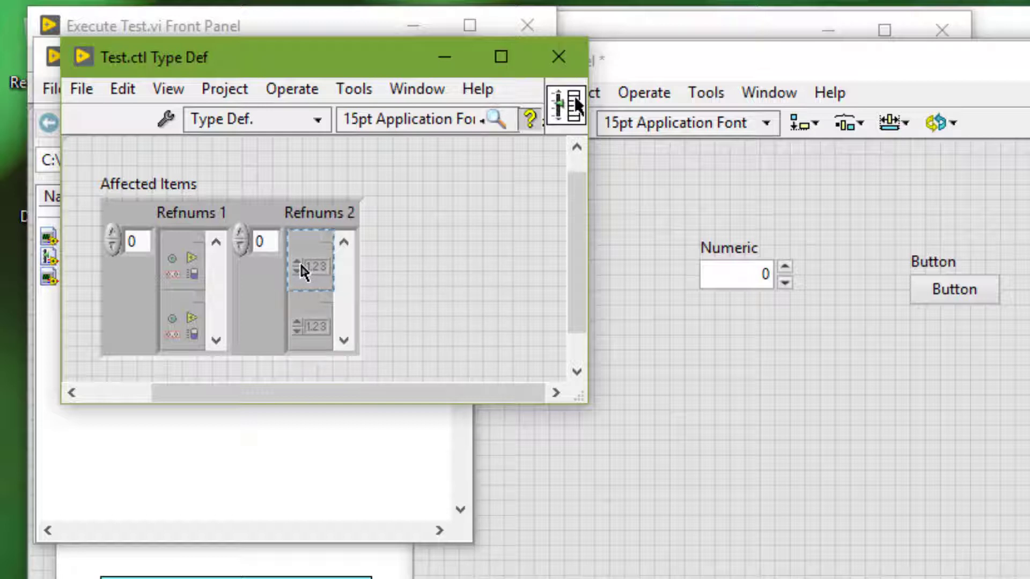
{"action": "left_click", "coordinate": [703, 287]}
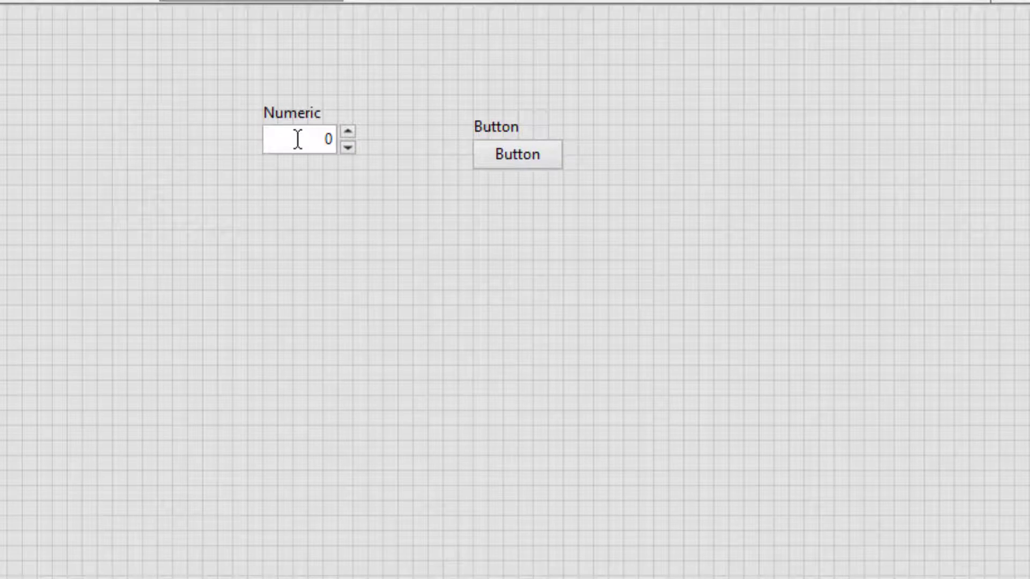
- Pick Lookup All Shortcut Menu Tags And Types from the Numeric control's shortcut menu
{"action": "right_click", "coordinate": [297, 140]}
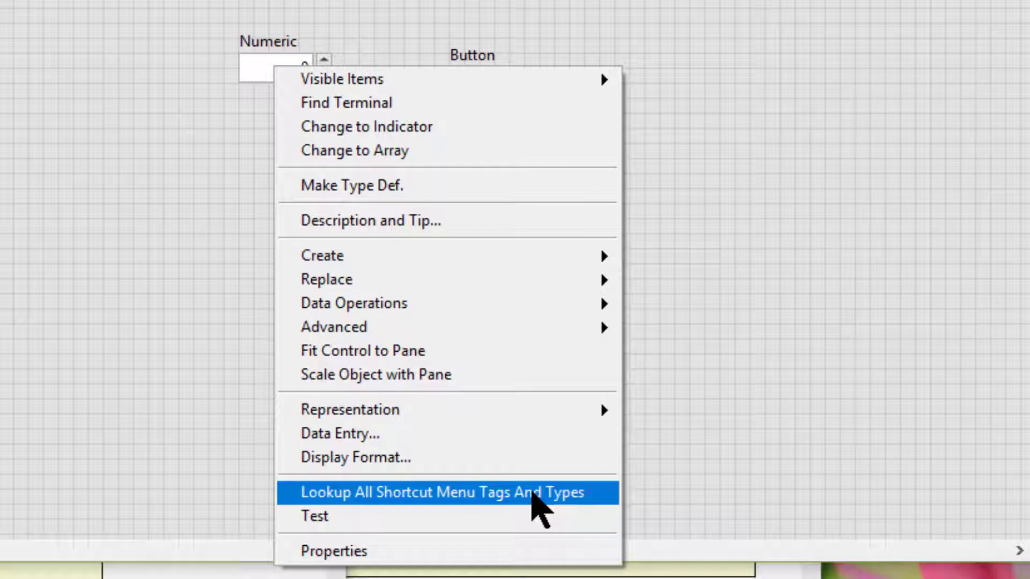
{"action": "left_click", "coordinate": [533, 494]}
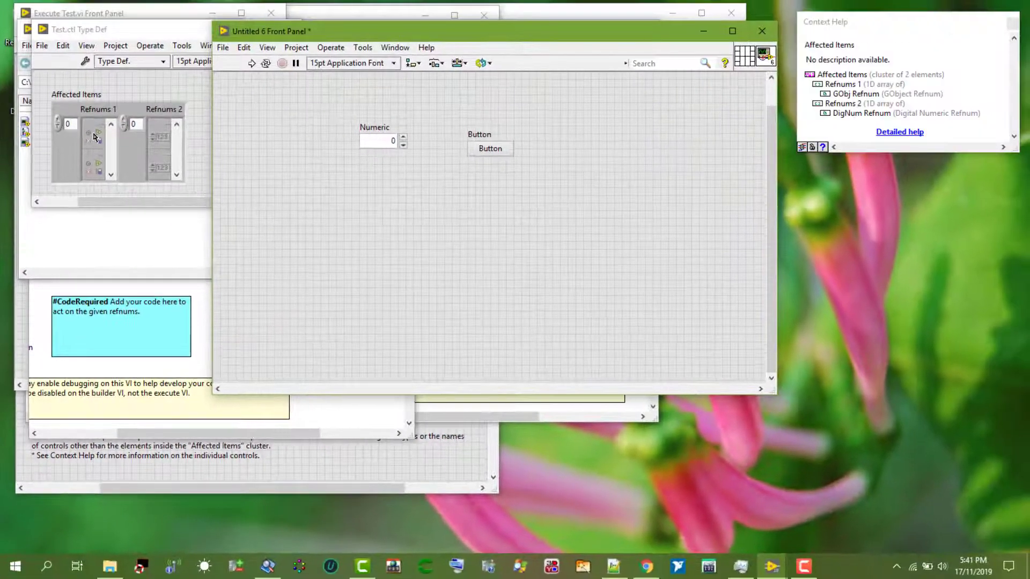
- Run Lookup All Shortcut Menu Tags And Types on Numeric, review All Menu Tags, then close the _Global.vi results window
{"action": "left_click", "coordinate": [159, 136]}
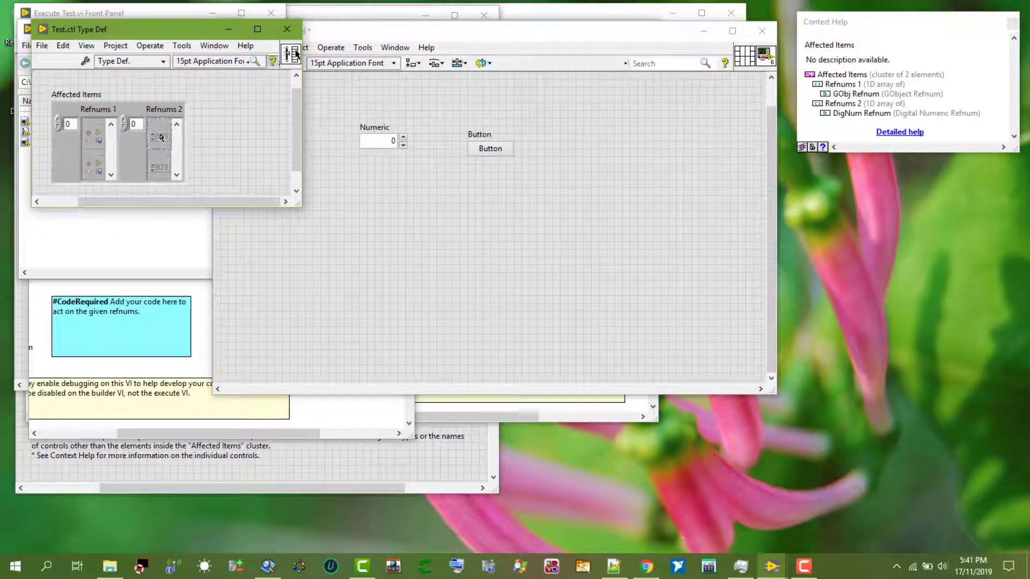
{"action": "right_click", "coordinate": [385, 142]}
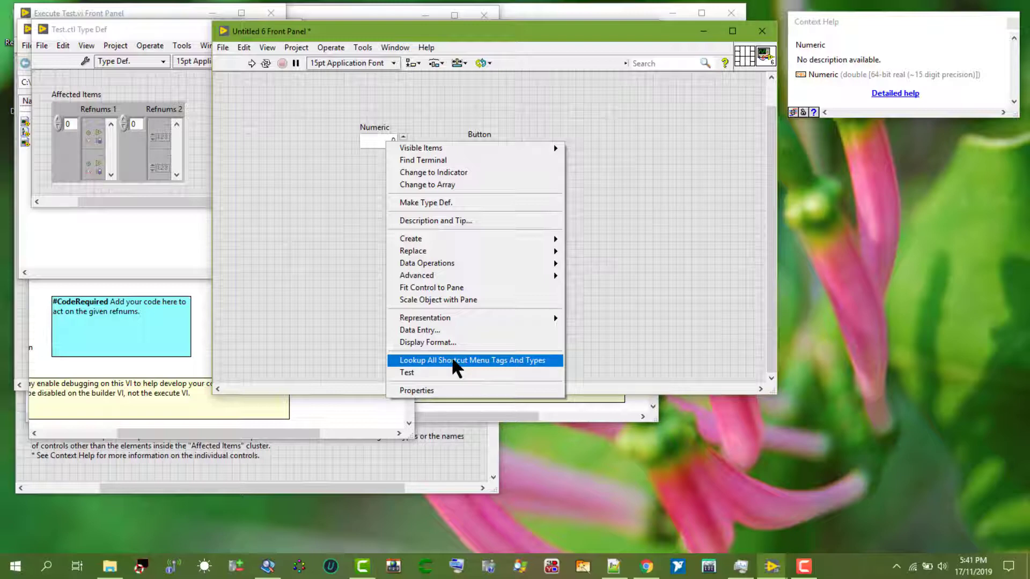
{"action": "left_click", "coordinate": [452, 359]}
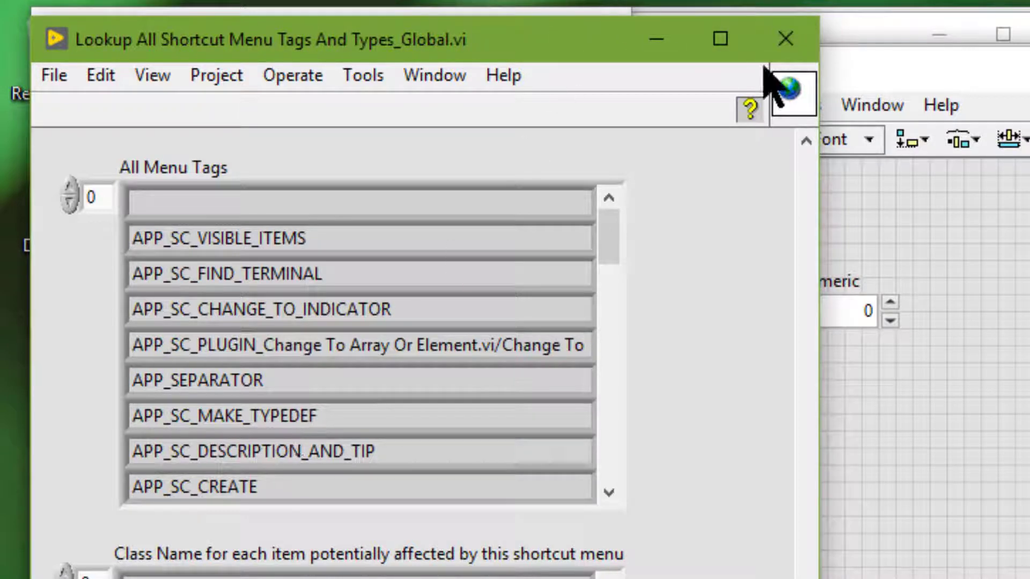
{"action": "left_click", "coordinate": [780, 53]}
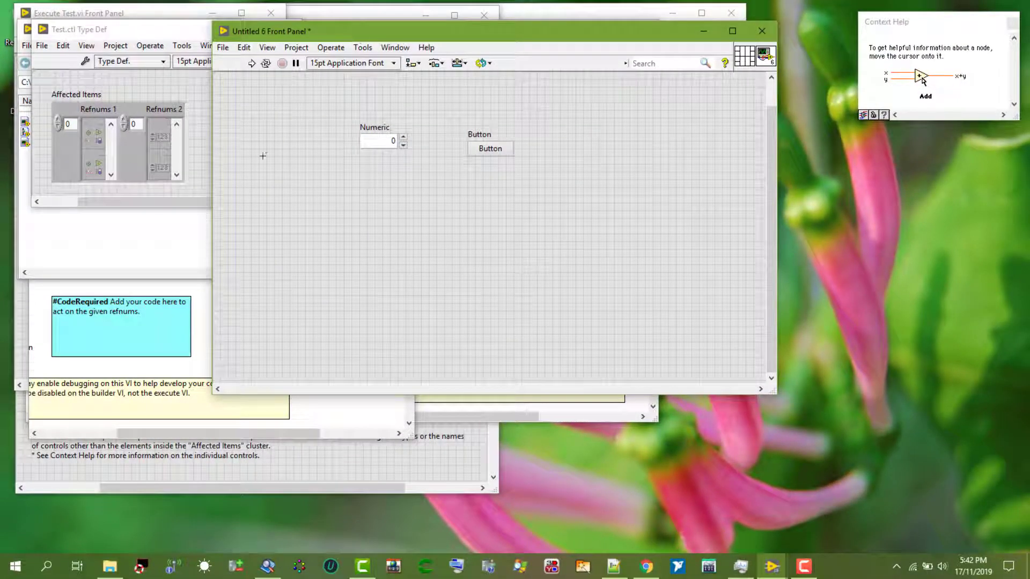
- Navigate to Program Files (x86)\National Instruments\LabVIEW 2019\resource in File Explorer
{"action": "left_click", "coordinate": [110, 566]}
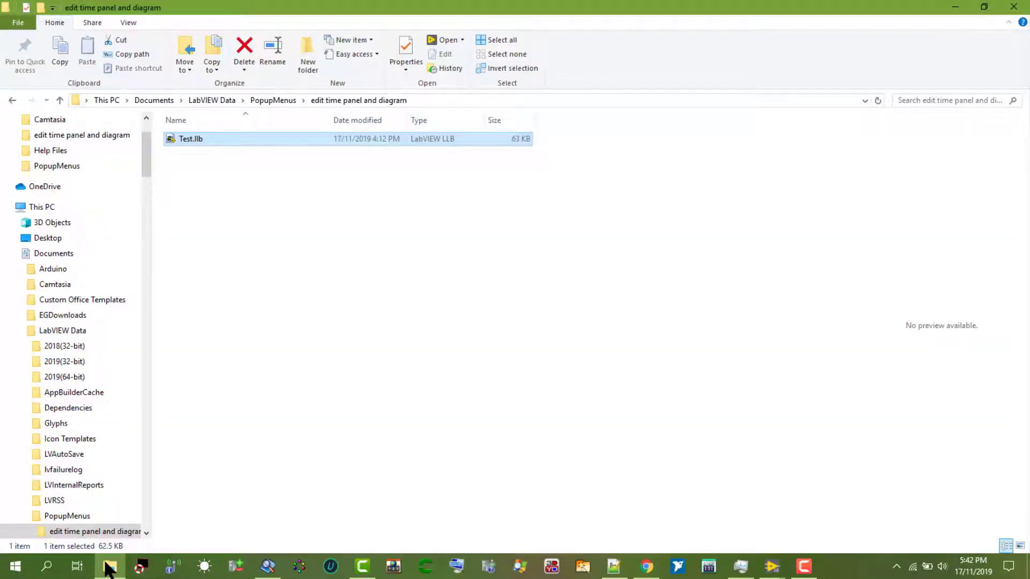
{"action": "left_click", "coordinate": [146, 449]}
{"action": "left_click", "coordinate": [146, 448]}
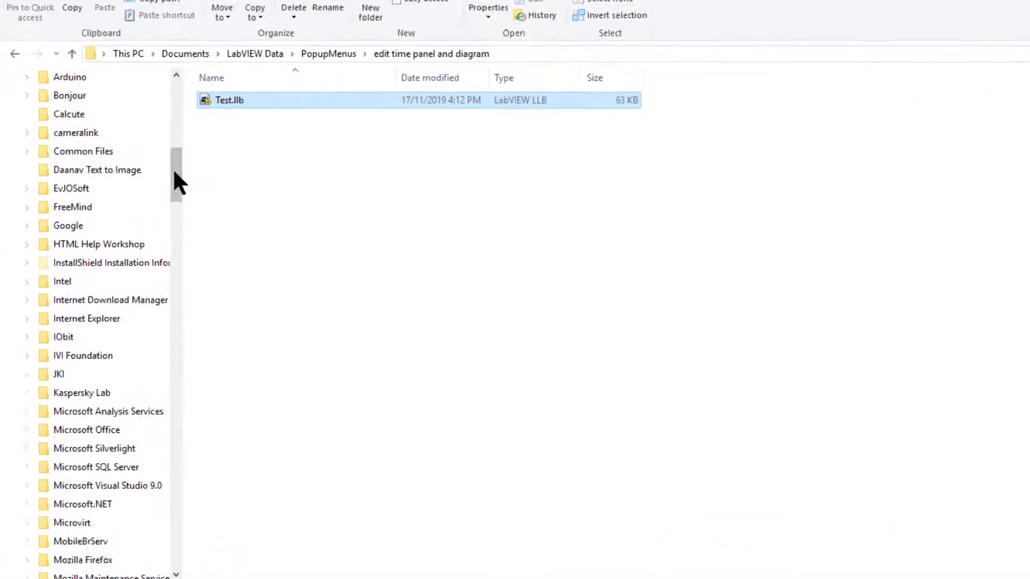
{"action": "scroll", "coordinate": [174, 177], "scroll_direction": "up", "scroll_amount": 9}
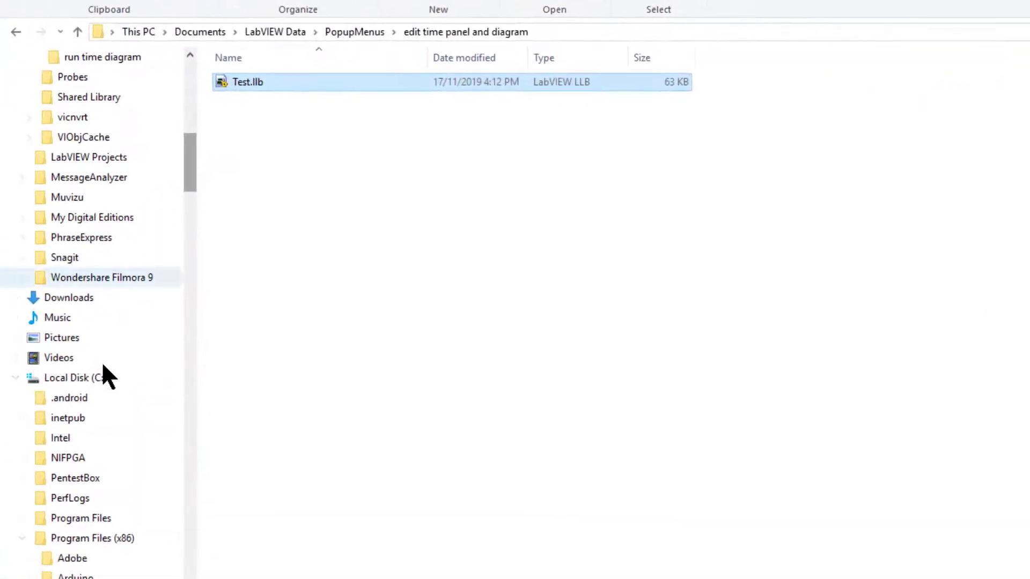
{"action": "left_click", "coordinate": [97, 536]}
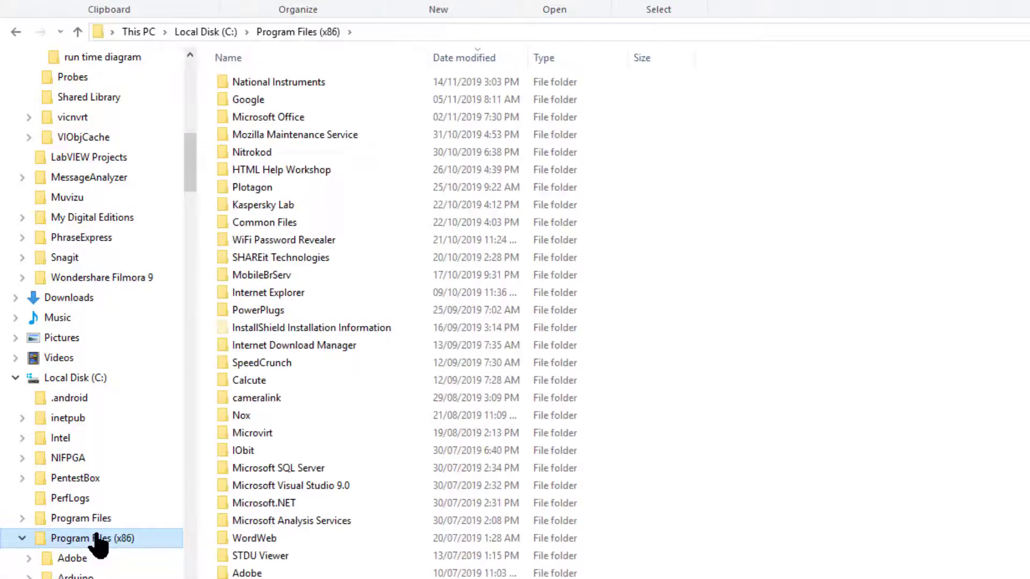
{"action": "double_click", "coordinate": [284, 81]}
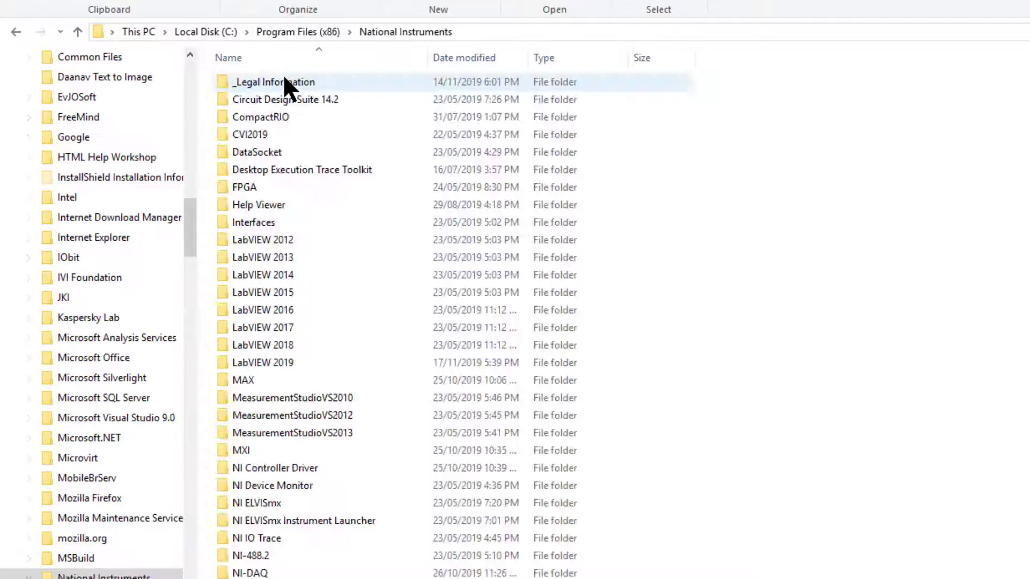
{"action": "double_click", "coordinate": [275, 364]}
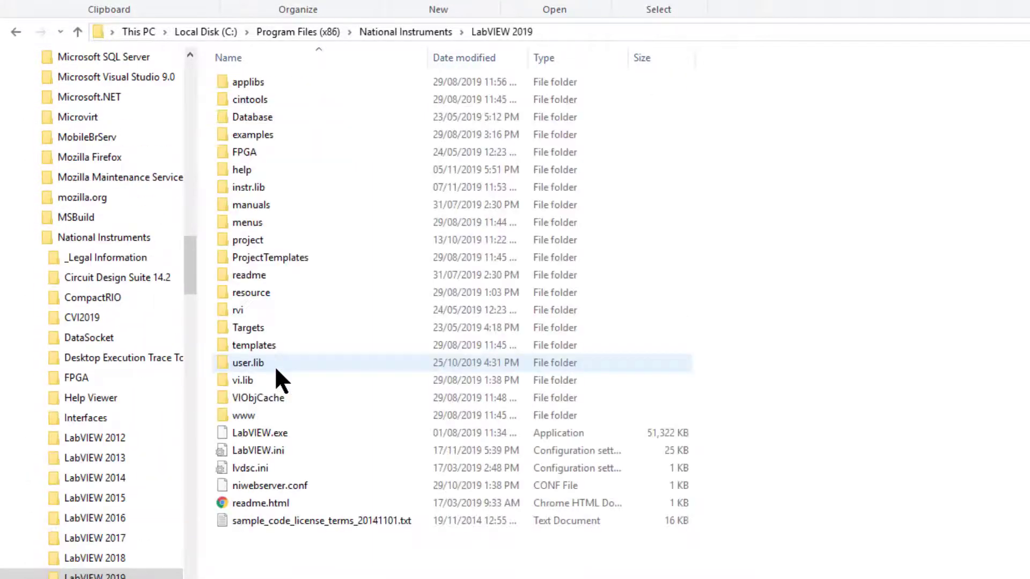
{"action": "double_click", "coordinate": [259, 294]}
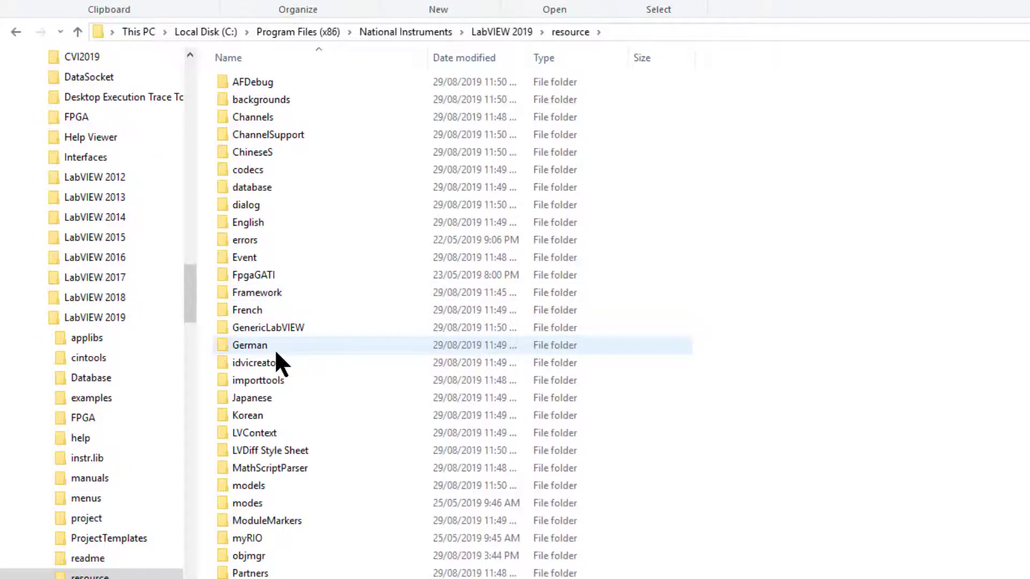
- Open plugins\PopupMenus\support and widen the Name column to show full file names
{"action": "scroll", "coordinate": [275, 349], "scroll_direction": "down", "scroll_amount": 5}
{"action": "scroll", "coordinate": [275, 349], "scroll_direction": "down", "scroll_amount": 1}
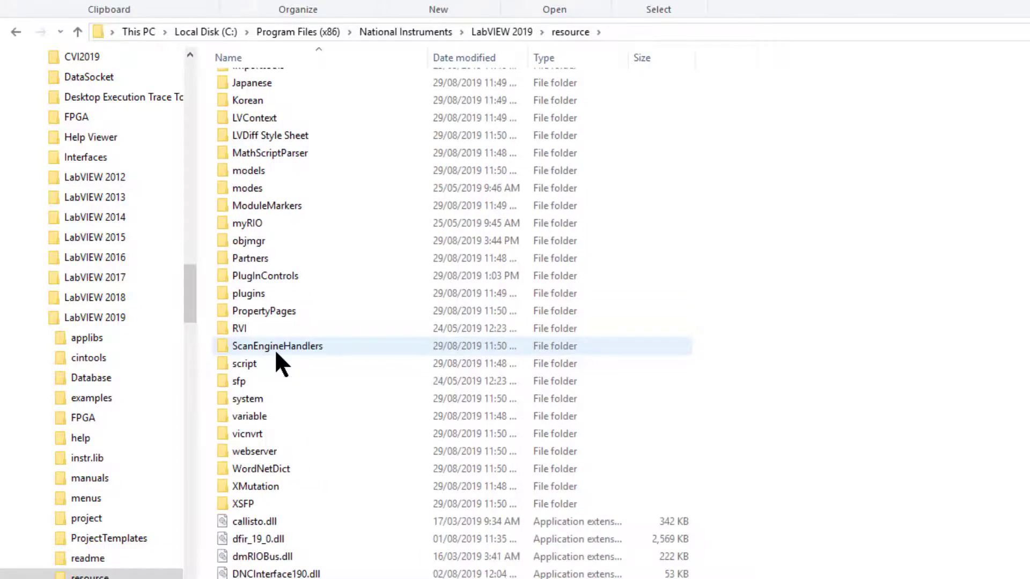
{"action": "double_click", "coordinate": [259, 293]}
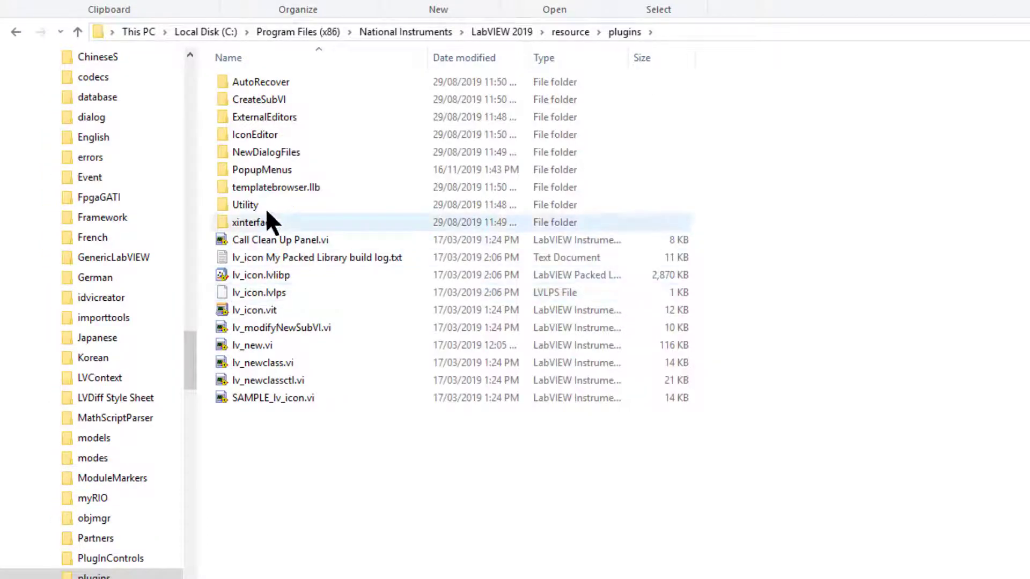
{"action": "double_click", "coordinate": [264, 172]}
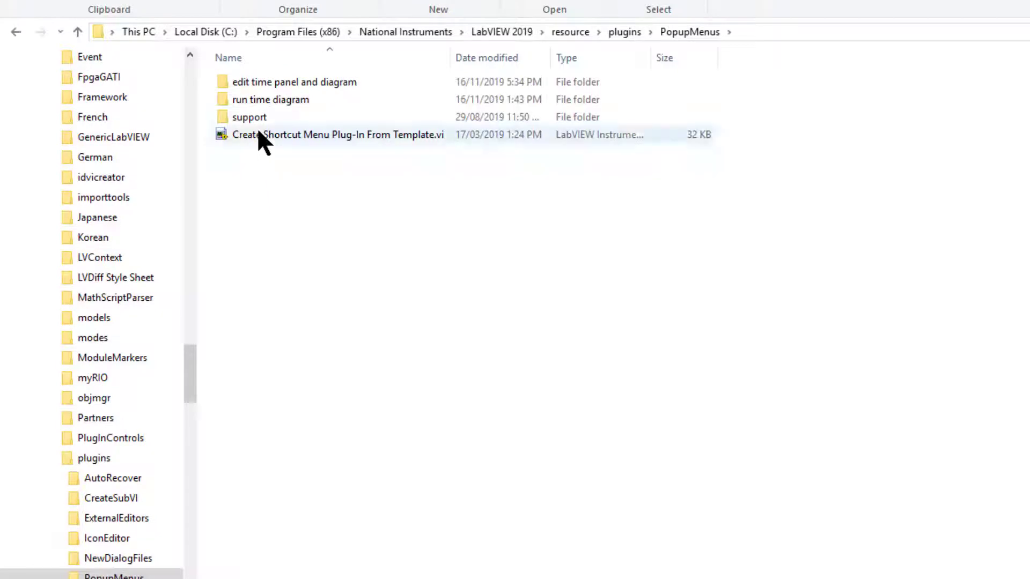
{"action": "left_click", "coordinate": [250, 116]}
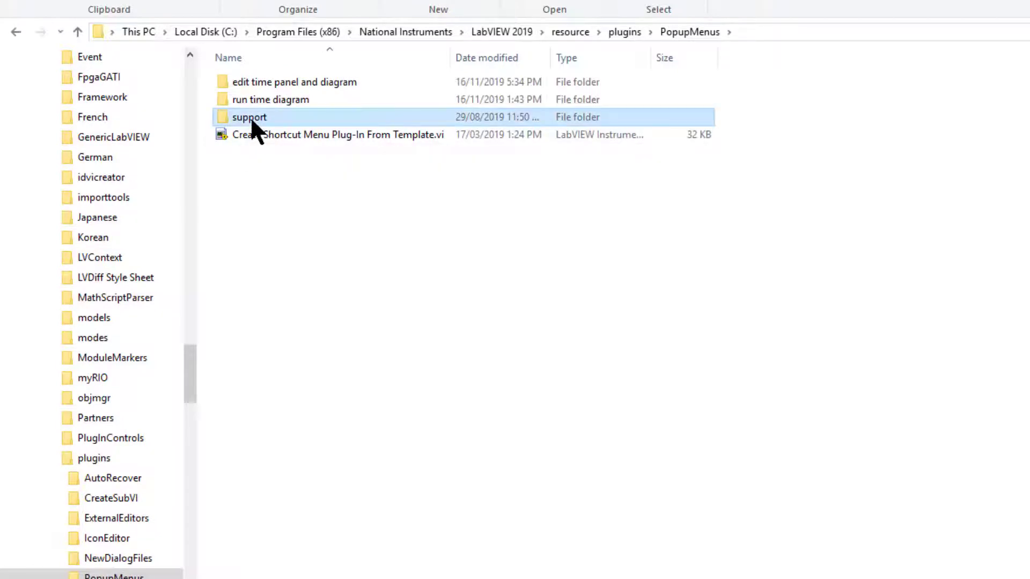
{"action": "double_click", "coordinate": [250, 117]}
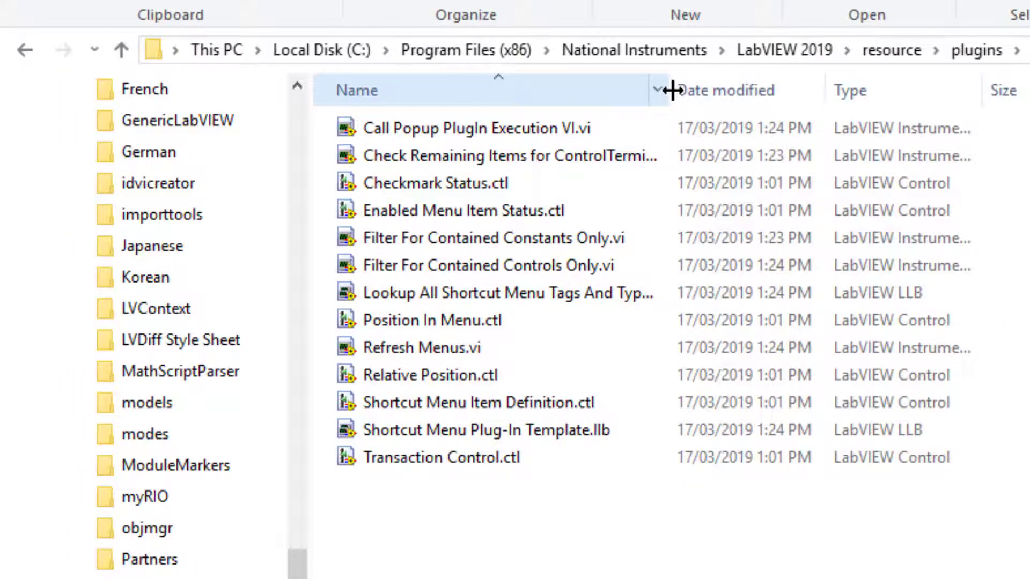
{"action": "left_click_drag", "start_coordinate": [672, 90], "coordinate": [729, 90]}
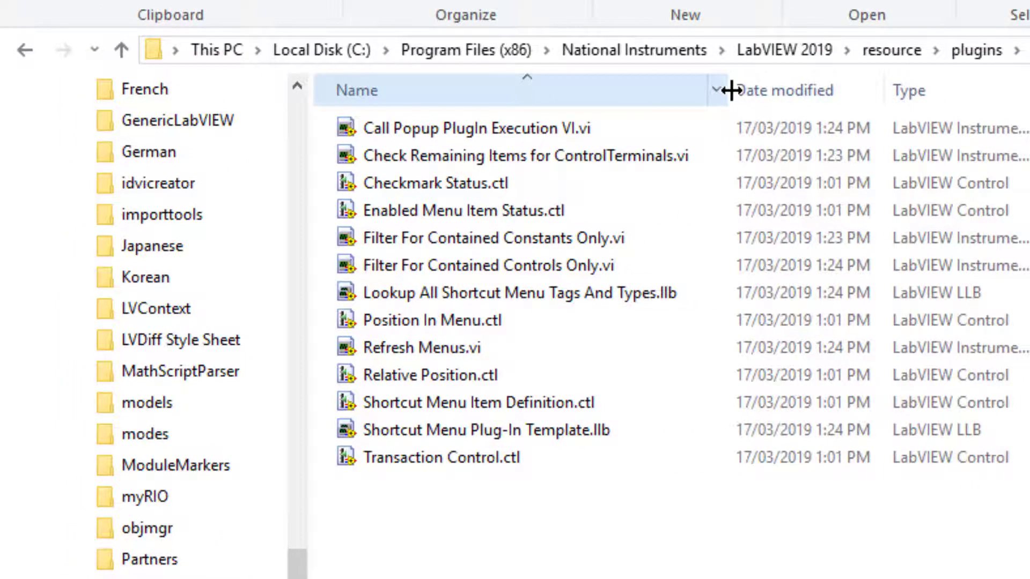
- Copy Lookup All Shortcut Menu Tags And Types.llb and return to the PopupMenus folder
{"action": "left_click", "coordinate": [545, 296]}
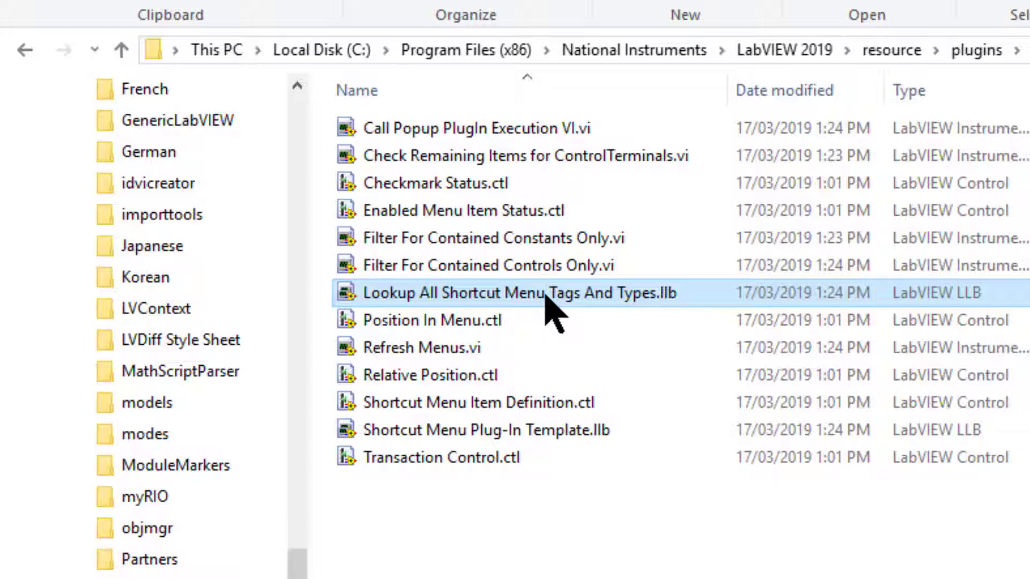
{"action": "right_click", "coordinate": [546, 296]}
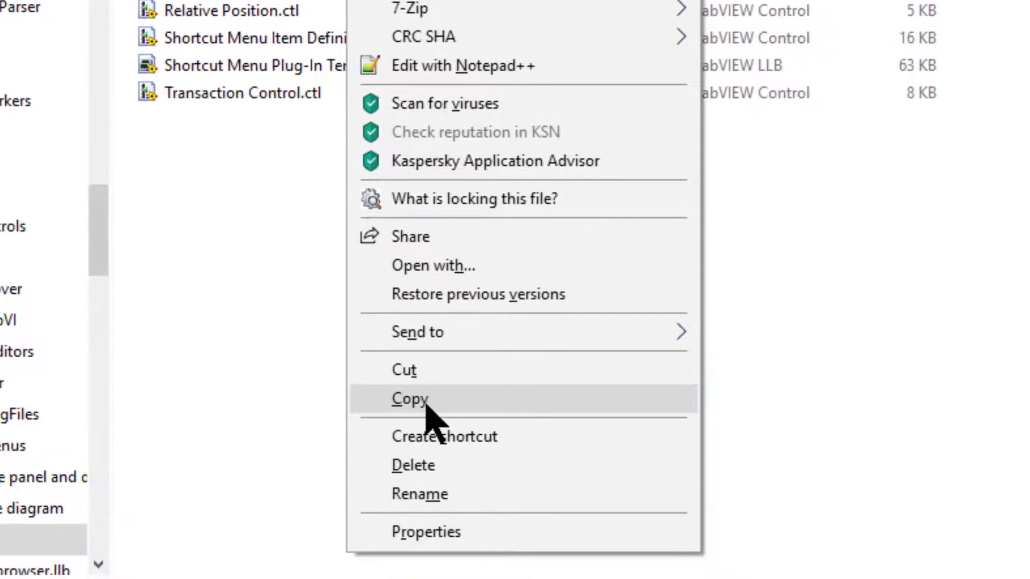
{"action": "left_click", "coordinate": [428, 399]}
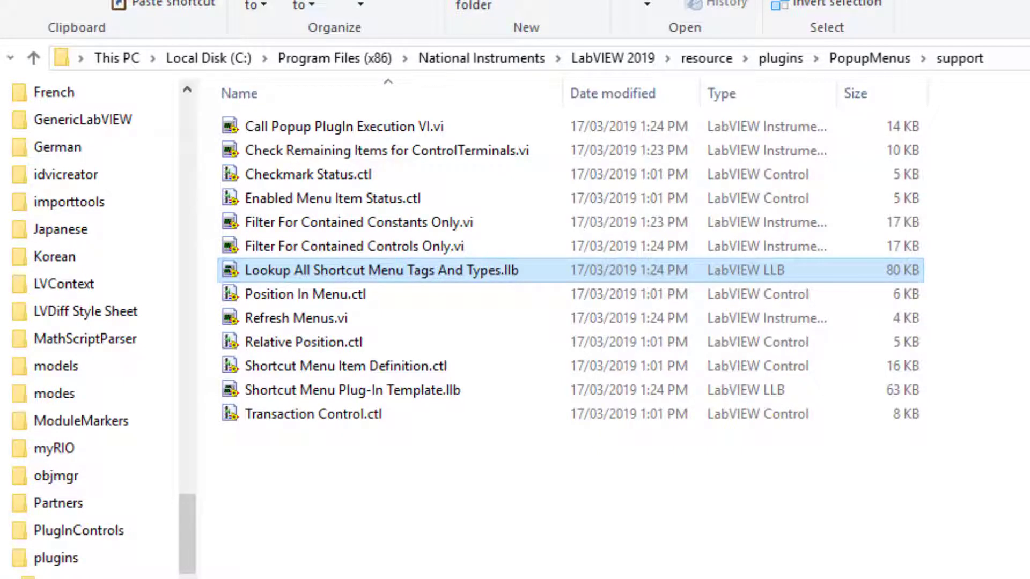
{"action": "left_click", "coordinate": [856, 60]}
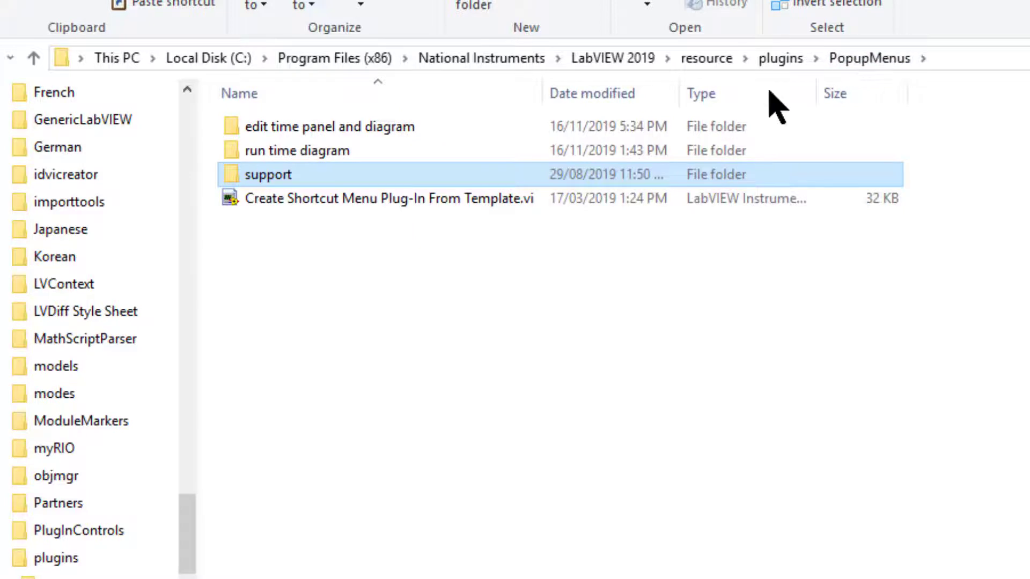
- Paste the Lookup .llb into 'edit time panel and diagram', replacing the existing file
{"action": "left_click", "coordinate": [325, 129]}
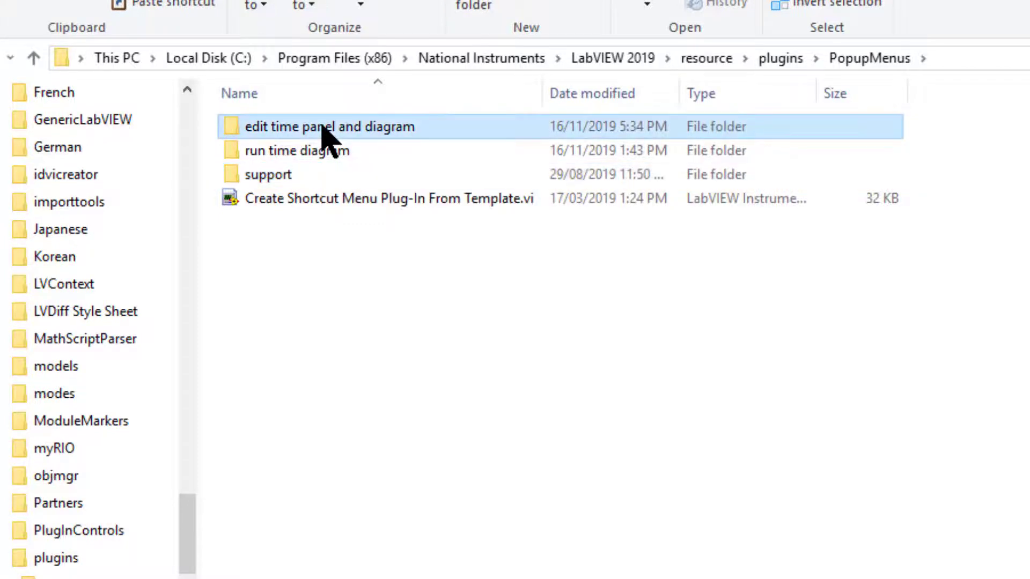
{"action": "double_click", "coordinate": [325, 129]}
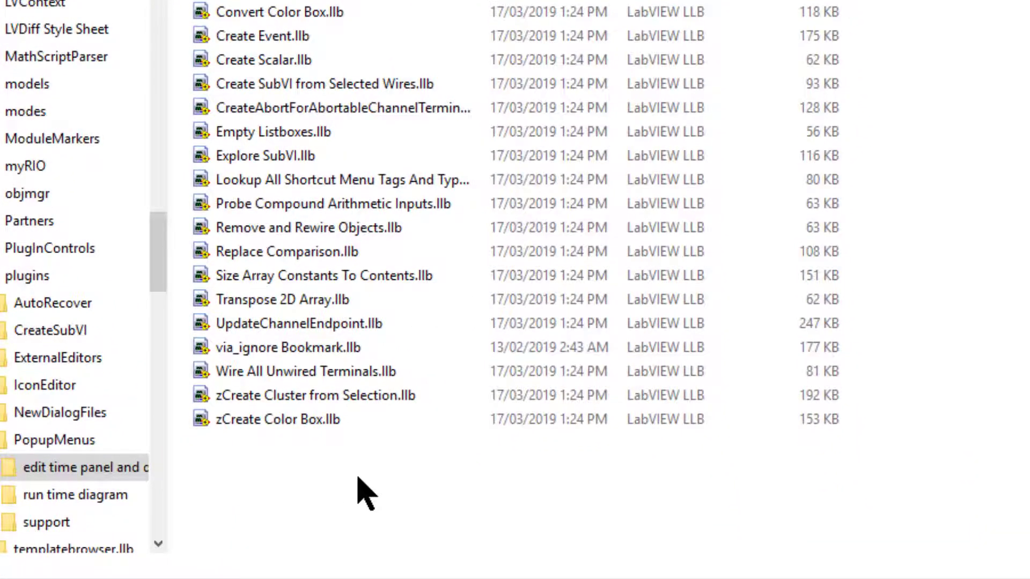
{"action": "right_click", "coordinate": [358, 478]}
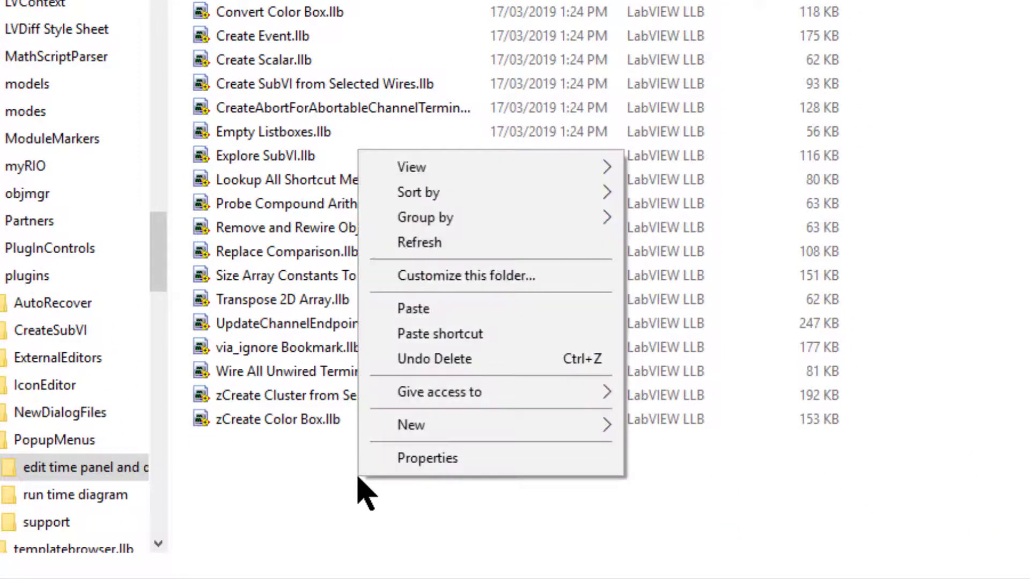
{"action": "left_click", "coordinate": [435, 310]}
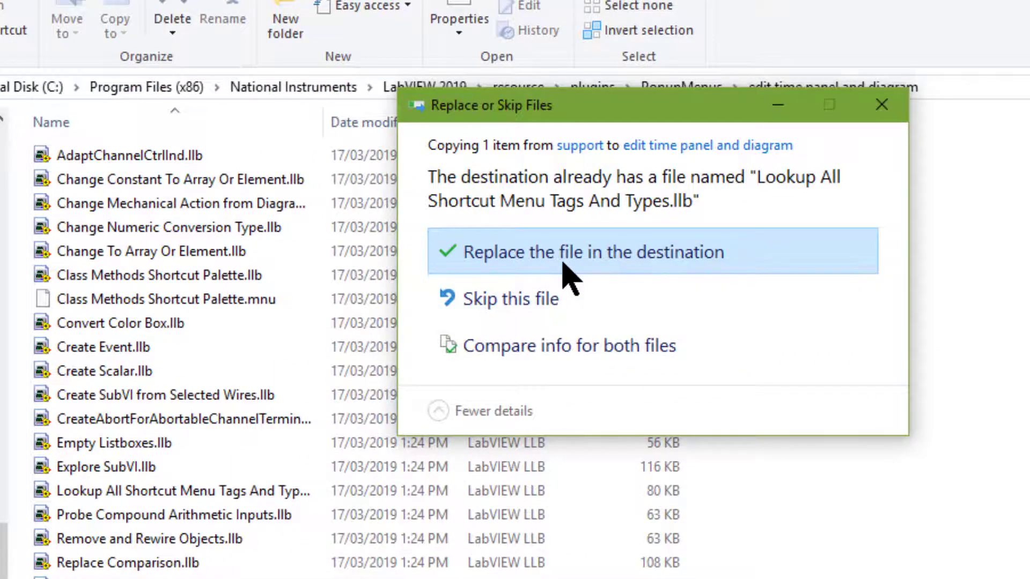
{"action": "left_click", "coordinate": [563, 262]}
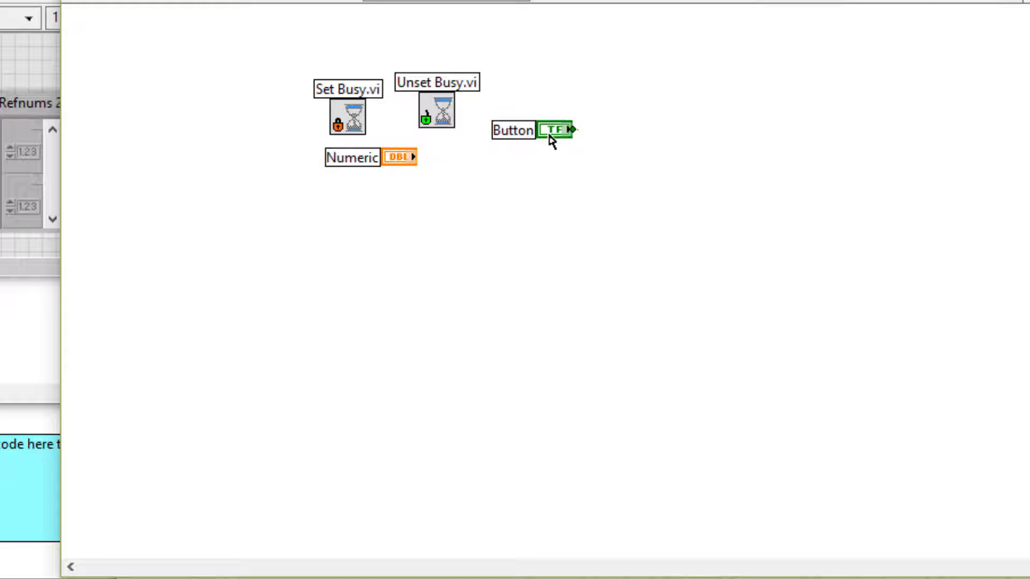
- Run Lookup All Shortcut Menu Tags And Types on the Button terminal, close its results, and return to File Explorer
{"action": "right_click", "coordinate": [551, 141]}
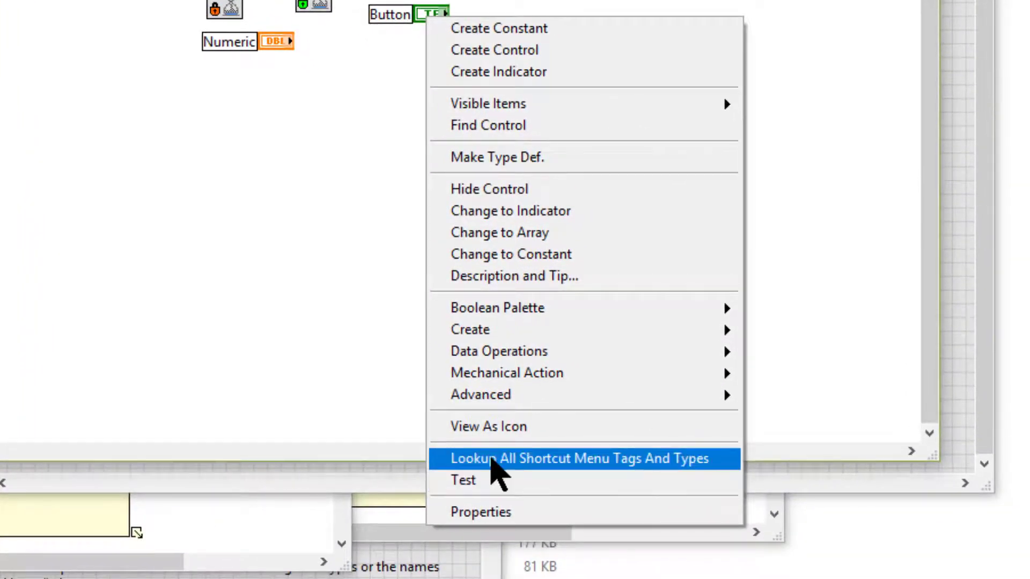
{"action": "left_click", "coordinate": [493, 460]}
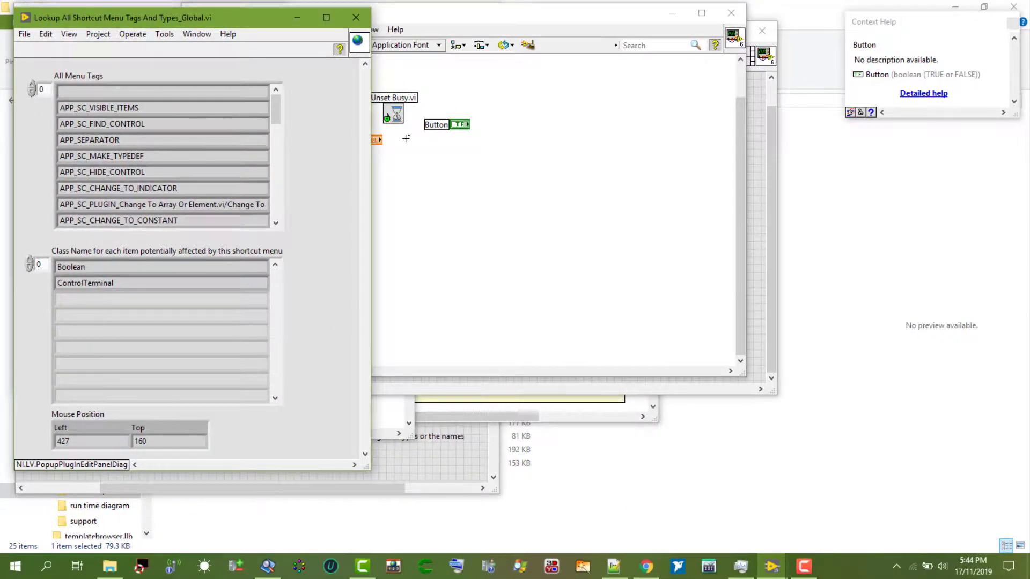
{"action": "left_click", "coordinate": [355, 17]}
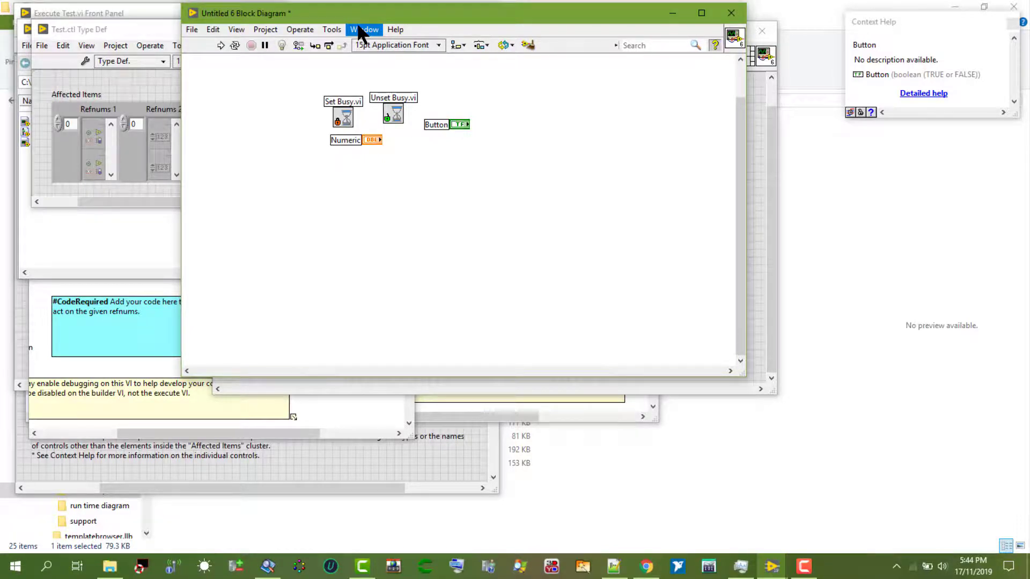
{"action": "left_click", "coordinate": [357, 140]}
{"action": "left_click", "coordinate": [111, 568]}
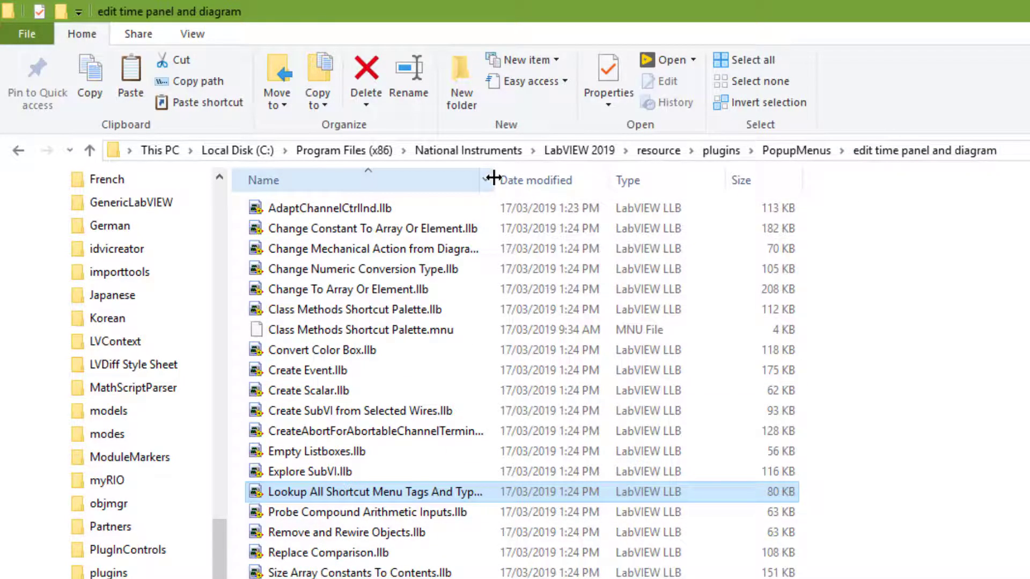
- Widen the Name column and delete Lookup All Shortcut Menu Tags And Types.llb
{"action": "left_click_drag", "start_coordinate": [493, 177], "coordinate": [582, 180]}
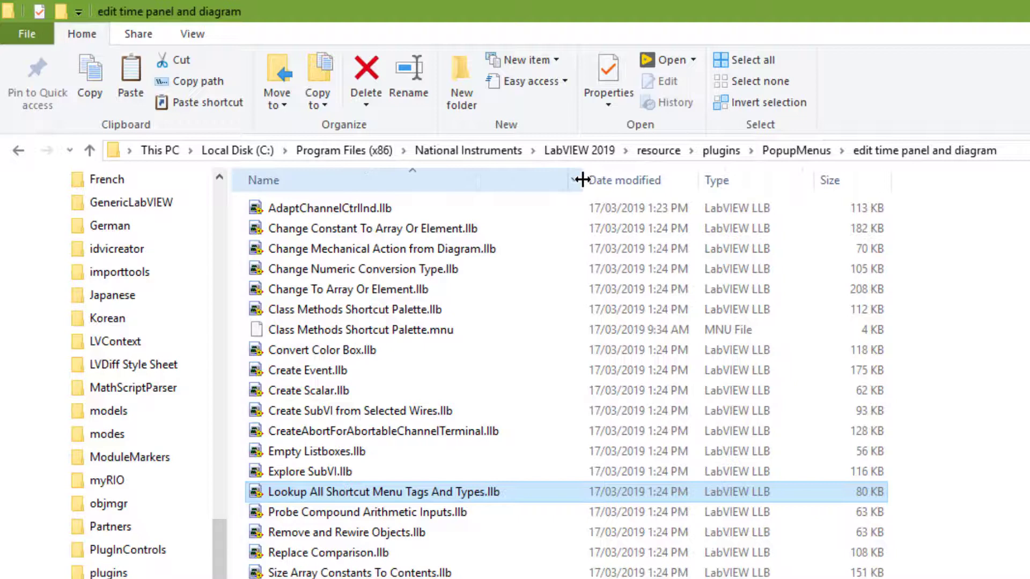
{"action": "right_click", "coordinate": [360, 496]}
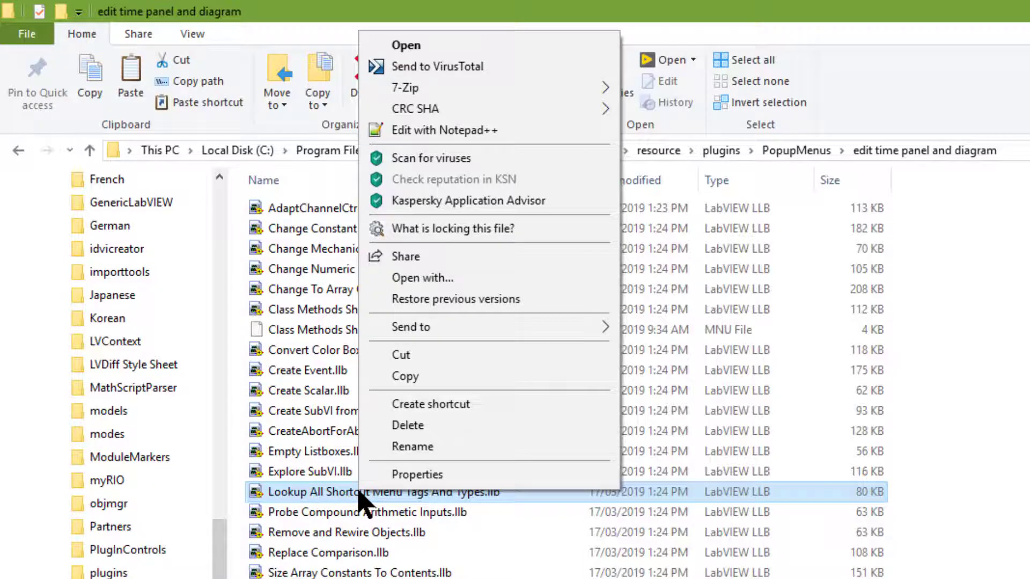
{"action": "left_click", "coordinate": [412, 433]}
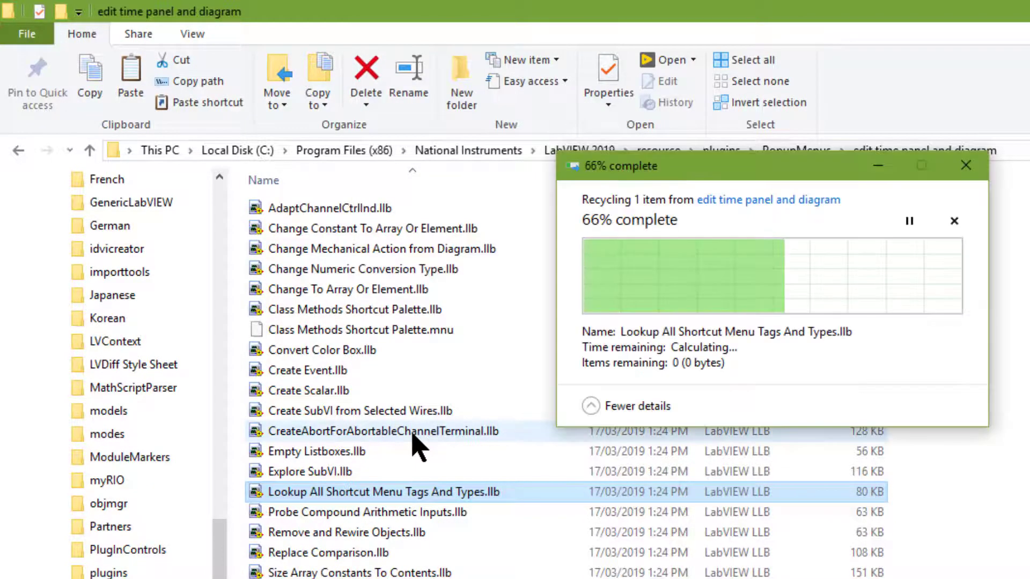